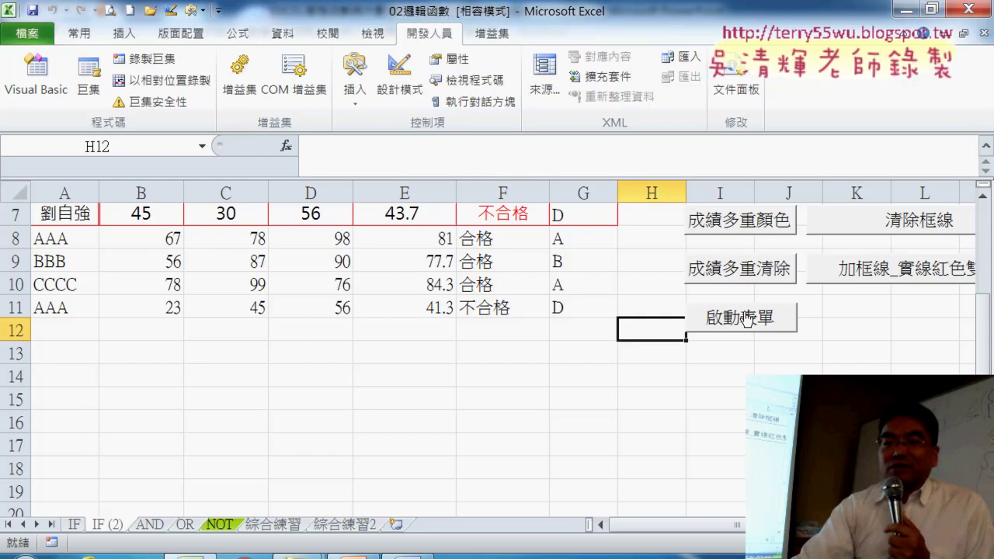
Open the 成績系統 grade-entry form with the 啟動表單 button
click(743, 318)
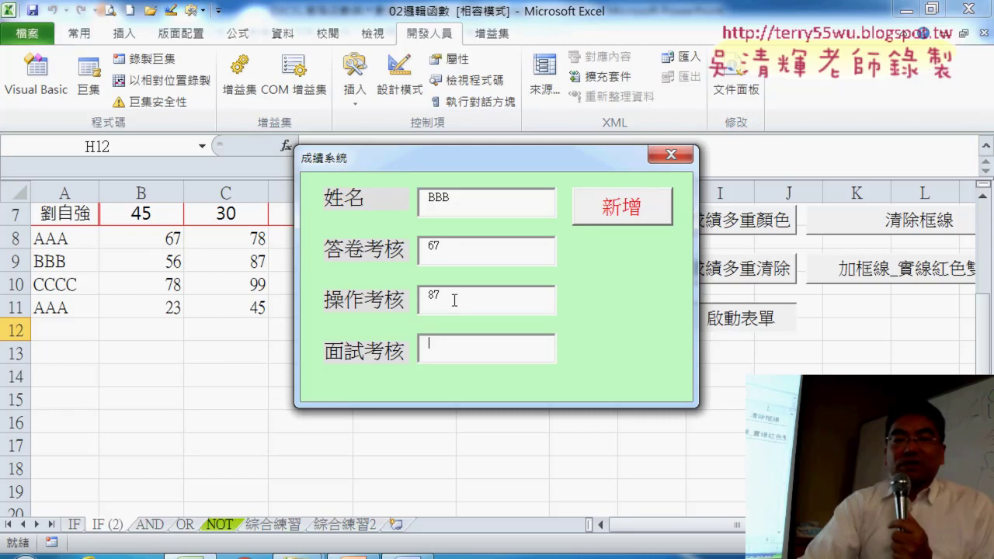
Submit the record with 面試考核 empty, then dismiss the 請輸入面試考核!! warning
click(622, 211)
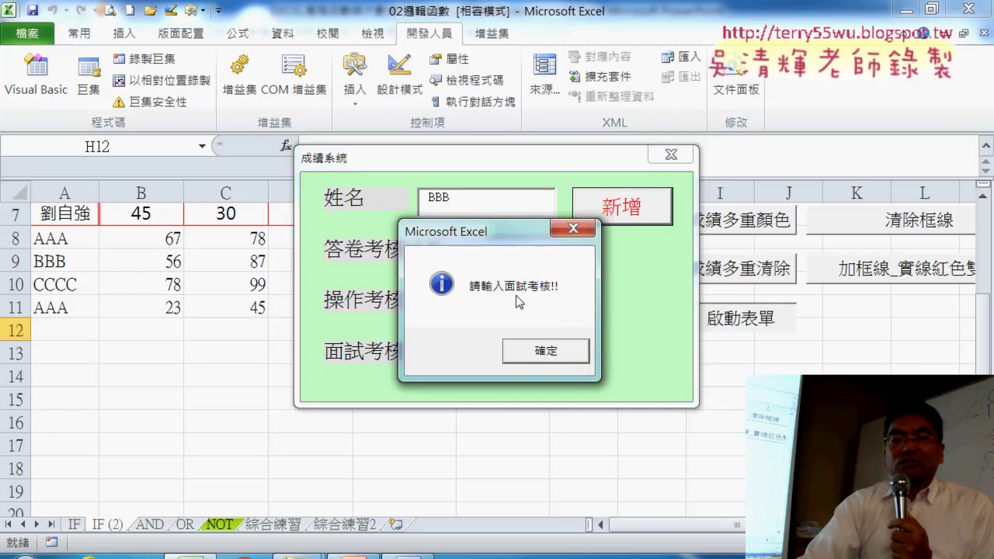
drag(510, 235, 678, 195)
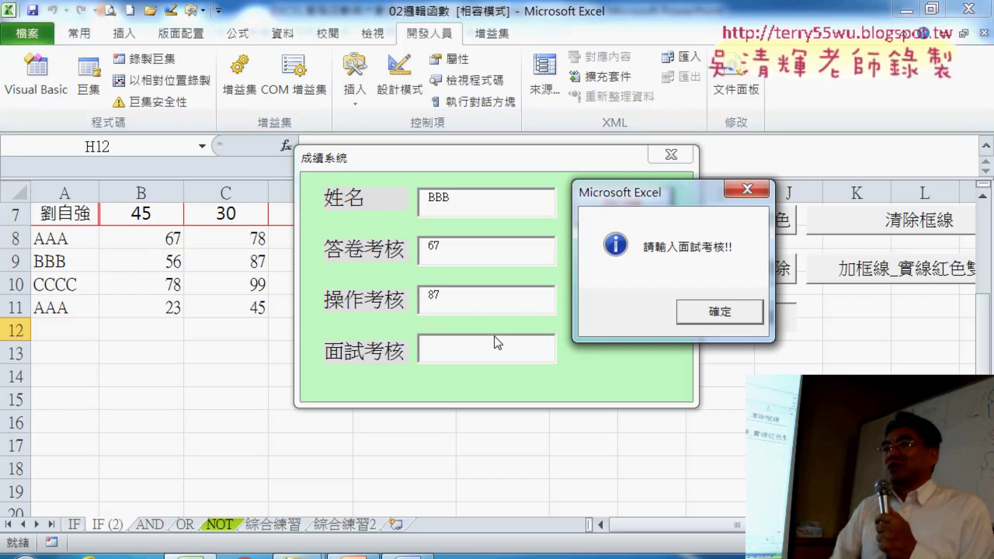
click(719, 316)
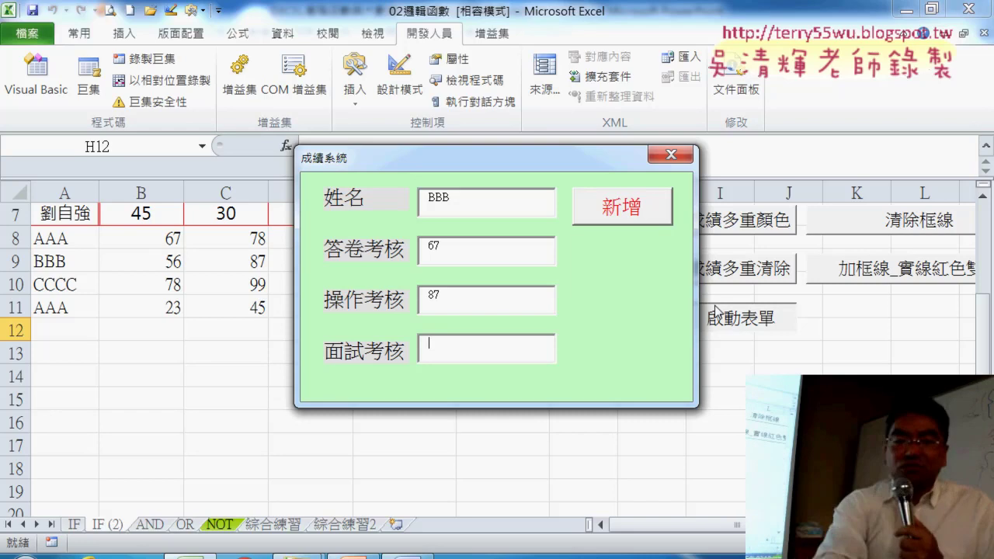
Try 65 and 120 as the interview score, finally leaving non-numeric AAA in 面試考核
text(65)
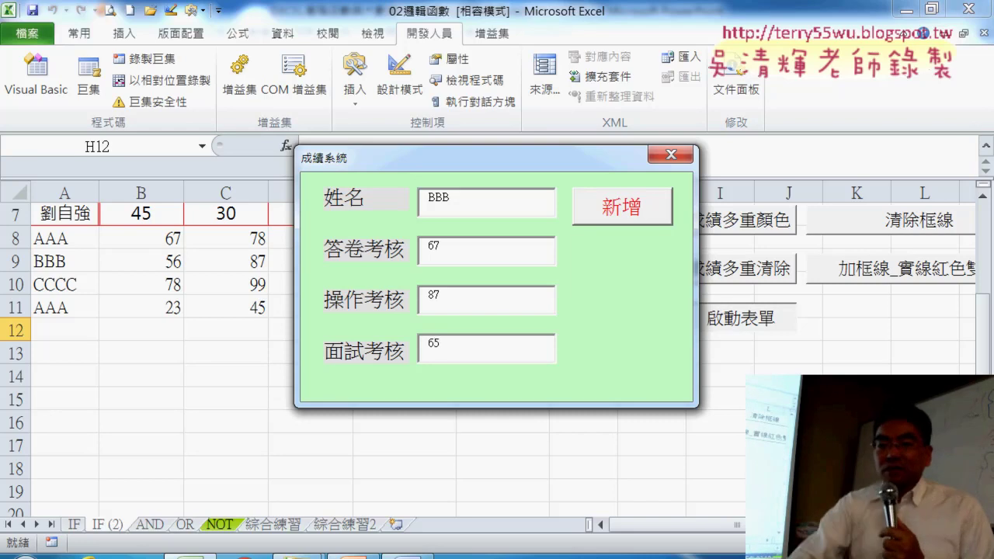
key(BackSpace)
key(BackSpace)
text(1)
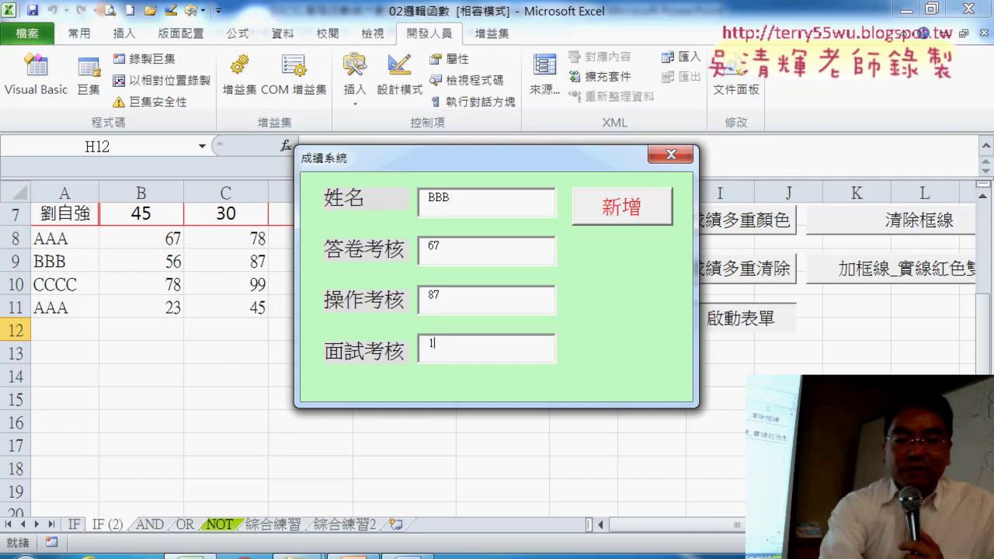
text(20)
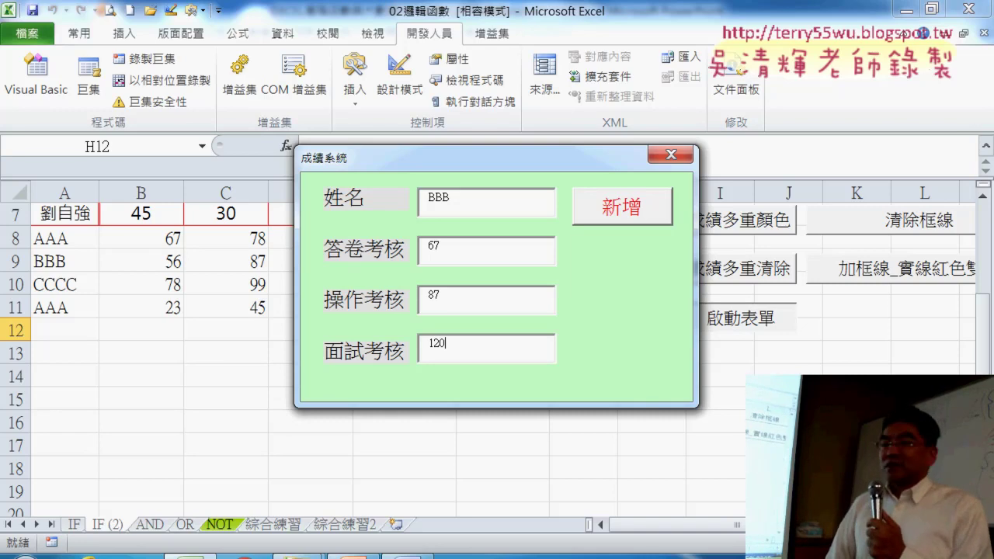
key(BackSpace)
key(BackSpace)
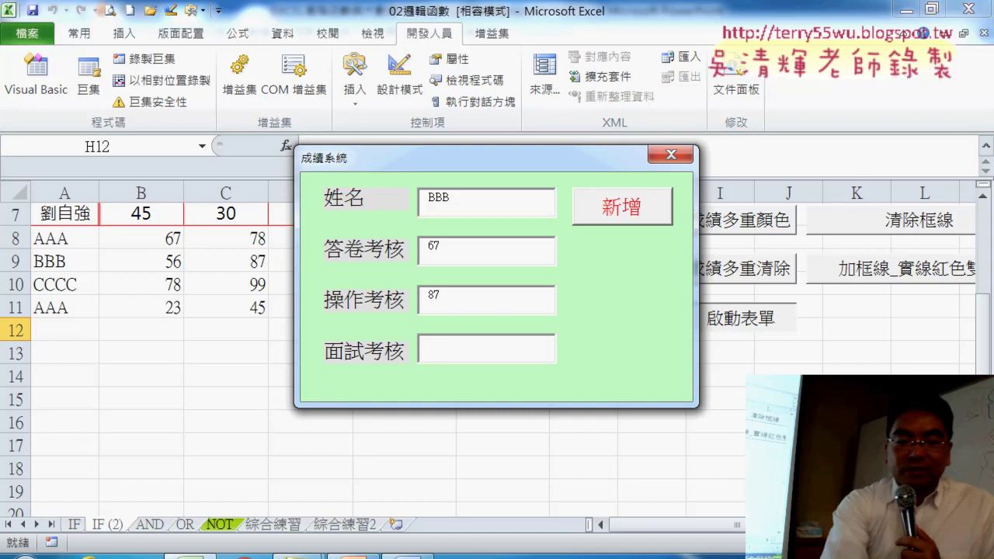
text(AAA)
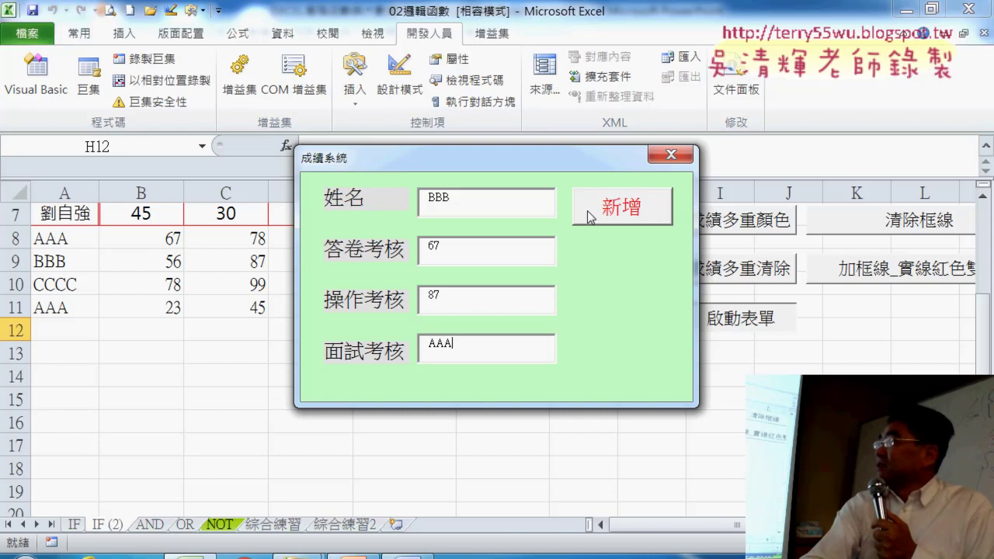
Submit AAA as the interview score, trigger the 請輸入數字!! error, and bring up the code slides
click(629, 209)
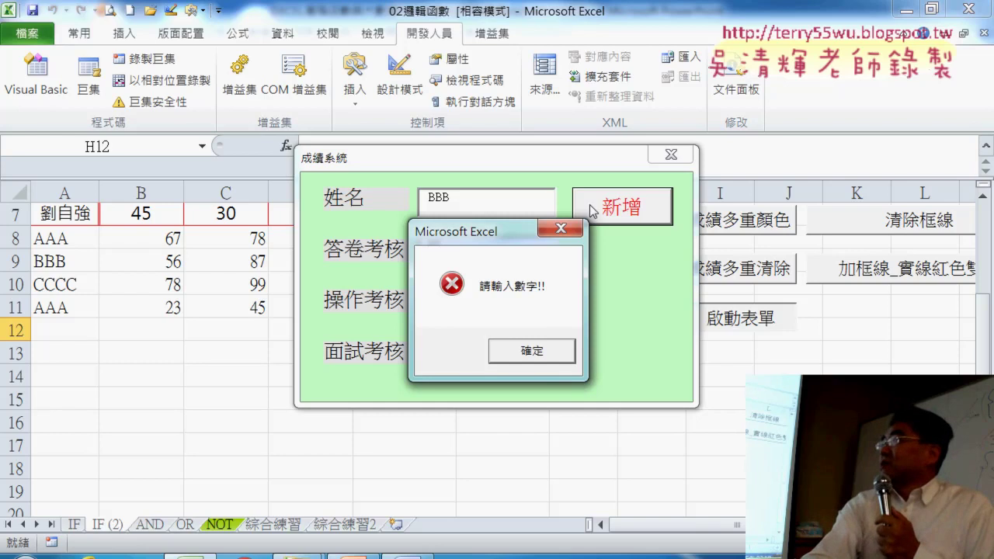
drag(511, 234, 609, 197)
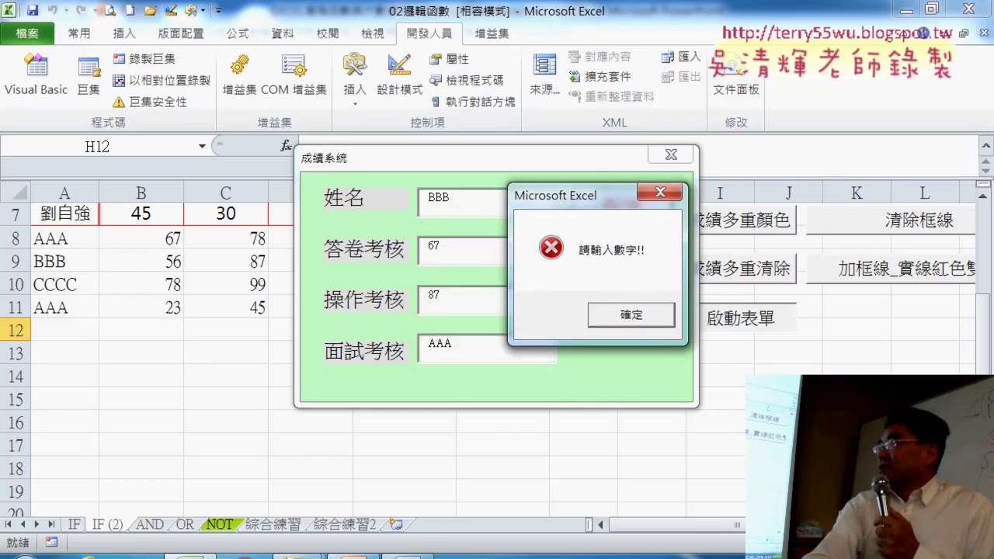
click(313, 556)
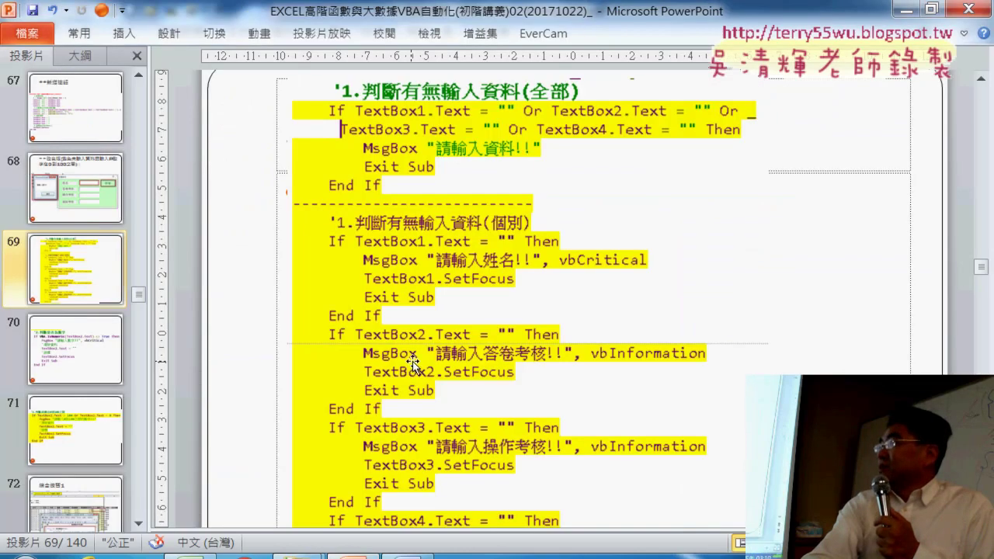
Scroll down to slide 70 showing the VBA.IsNumeric check on TextBox2
scroll(413, 362, down, 2)
scroll(415, 356, down, 2)
scroll(415, 356, down, 1)
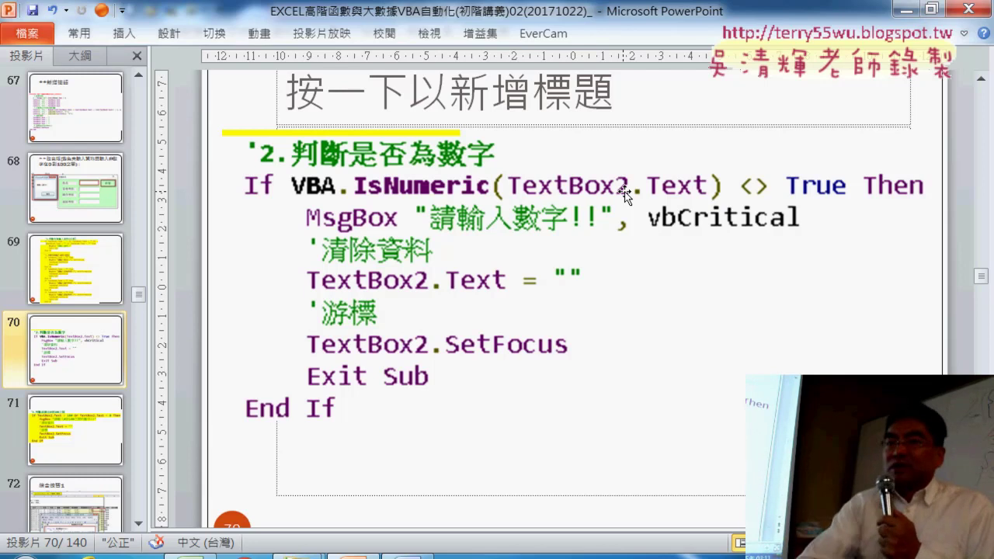
Minimize PowerPoint and dismiss Excel's 請輸入數字!! error, leaving 面試考核 empty
click(905, 9)
click(634, 322)
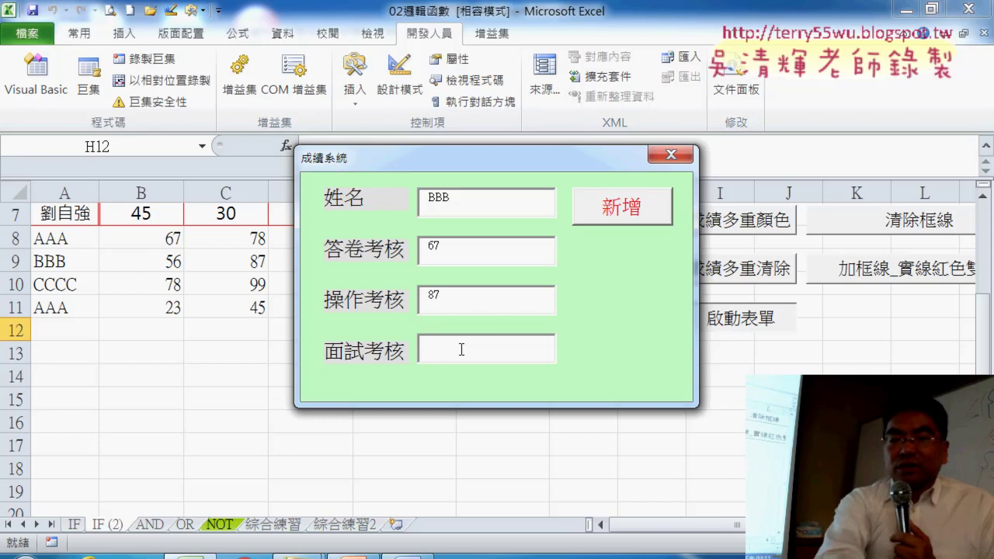
Submit 120 as interview score, dismiss the 0-to-100 range warning, and return to the slides
text(120)
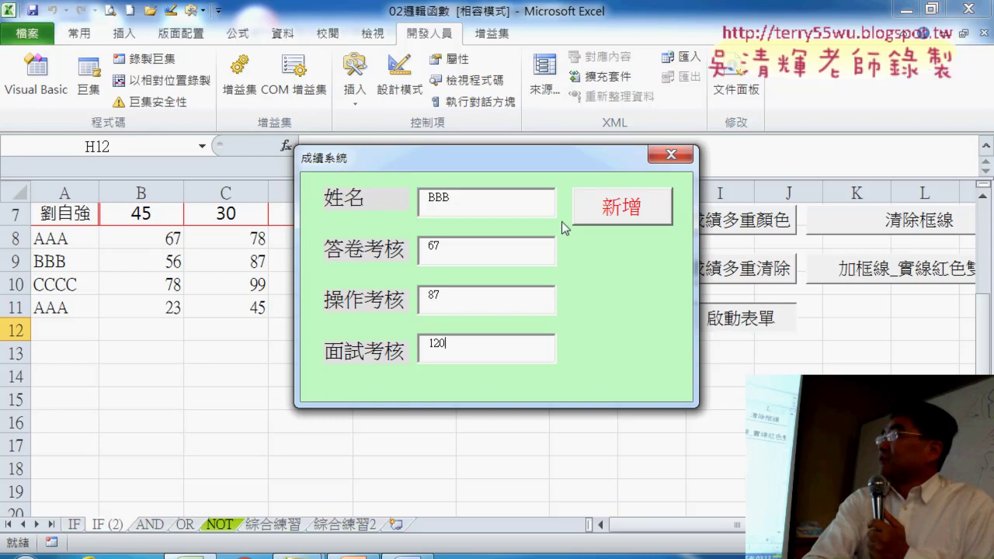
click(607, 216)
drag(482, 247, 601, 206)
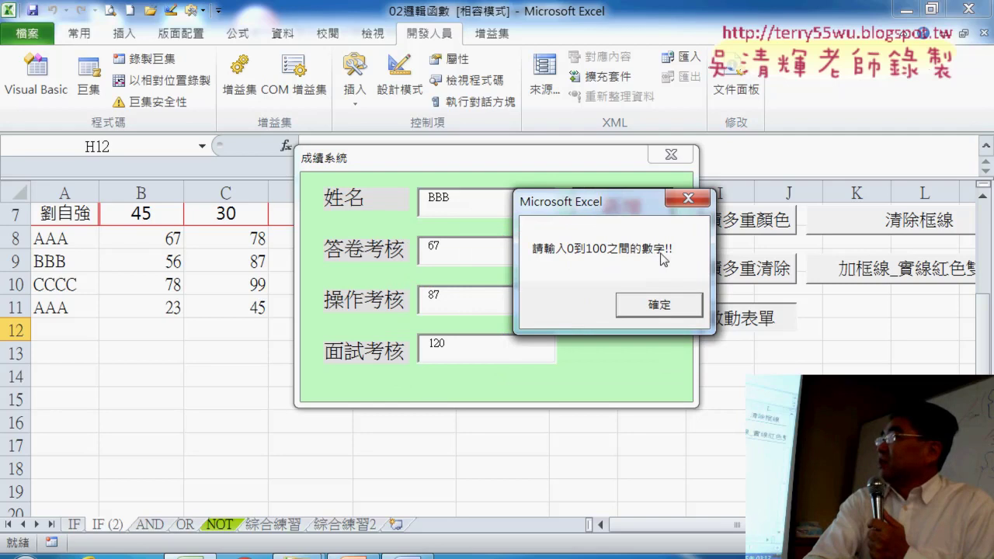
click(654, 306)
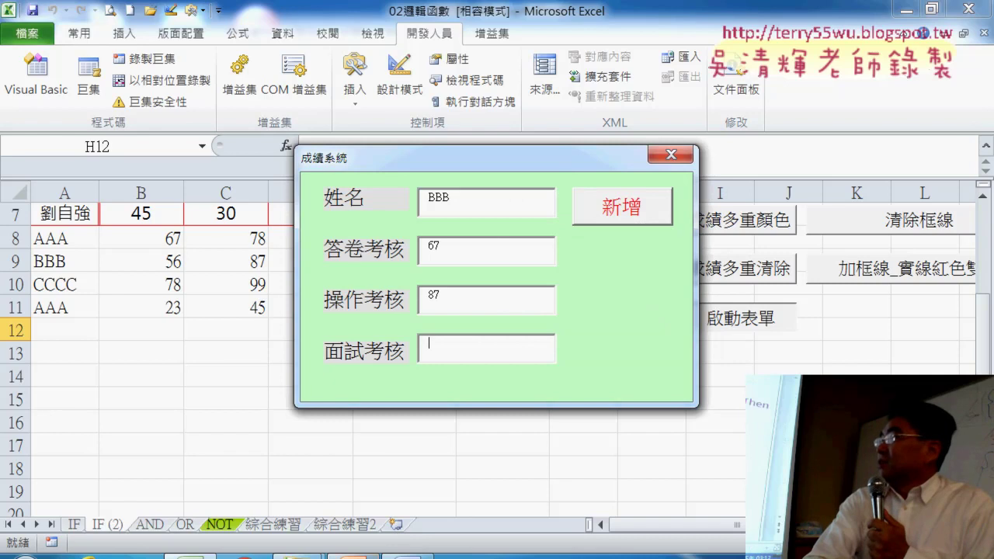
click(365, 554)
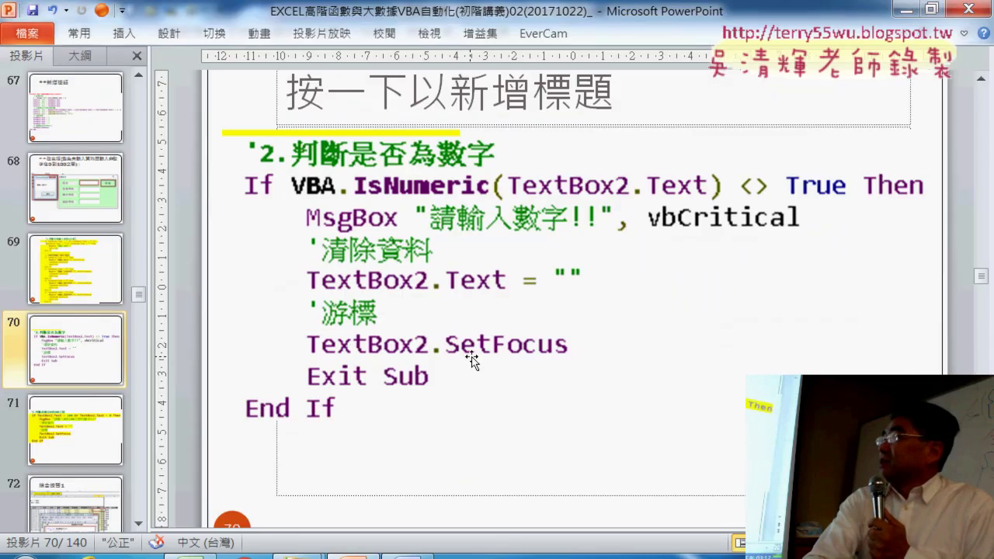
Advance to slide 71 with the 3.判斷成績在0到100之間 range-check code
scroll(471, 365, down, 1)
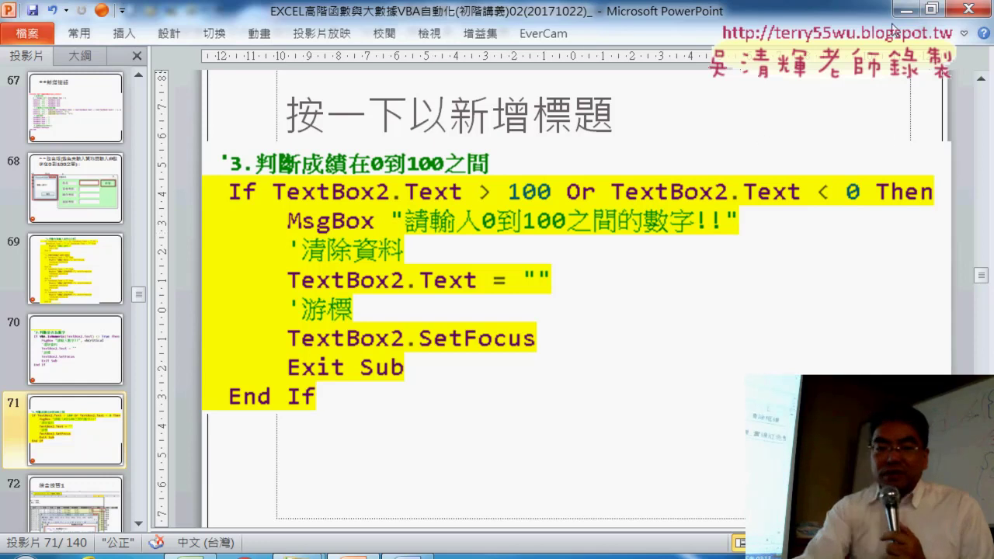
Back in Excel, enter 67 as BBB's 面試考核 score
key(alt+Tab)
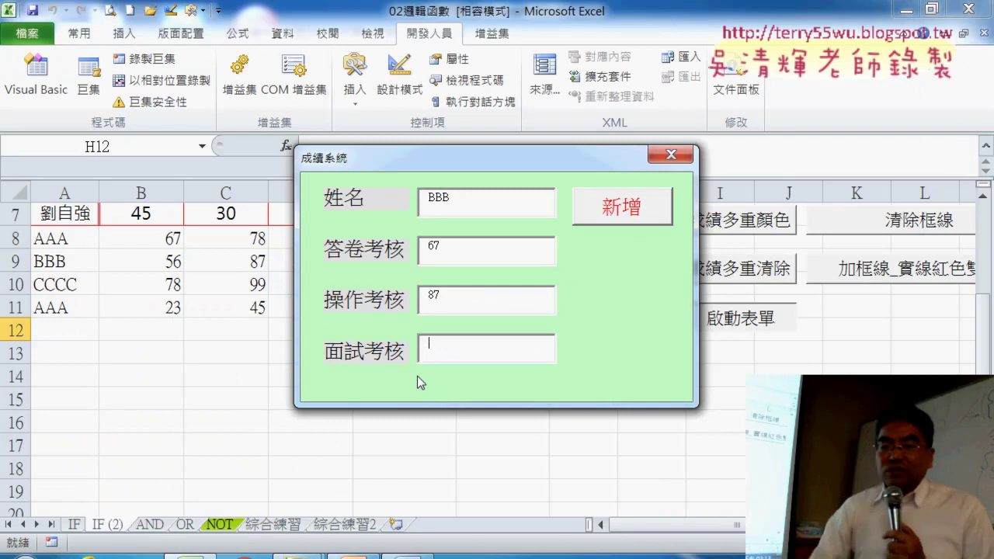
text(6ㄑ)
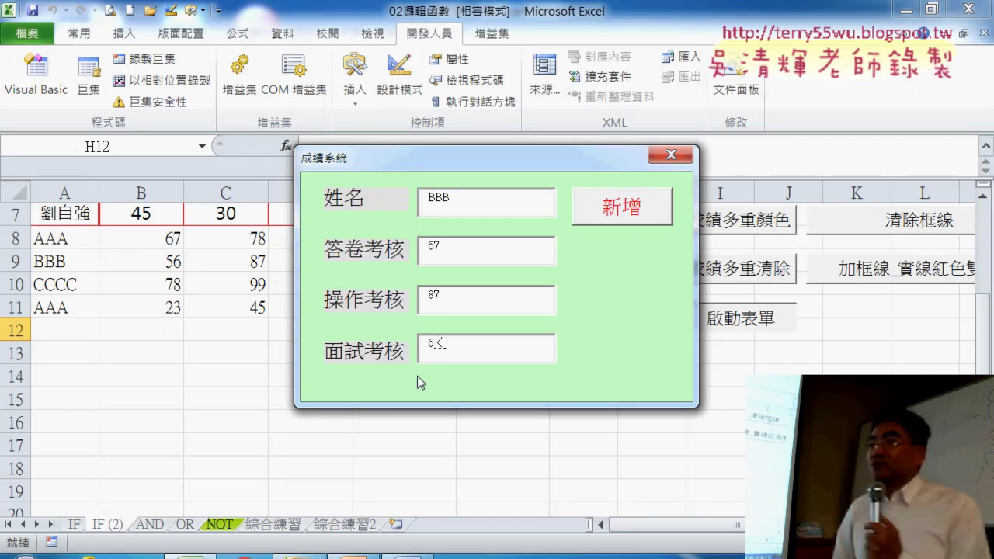
key(BackSpace)
text(7)
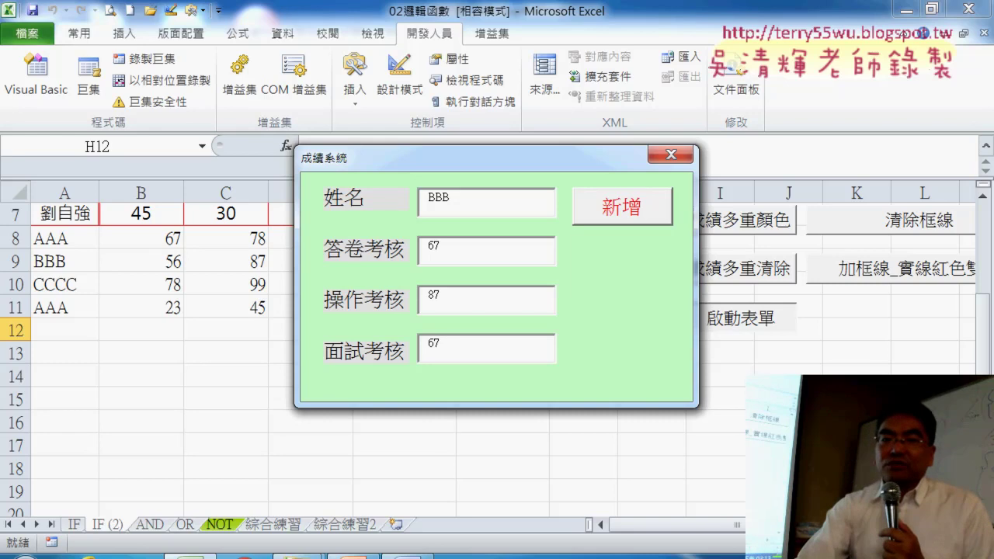
Add BBB's record and move the form aside to show row 12: 73.7, 合格, grade B
click(614, 212)
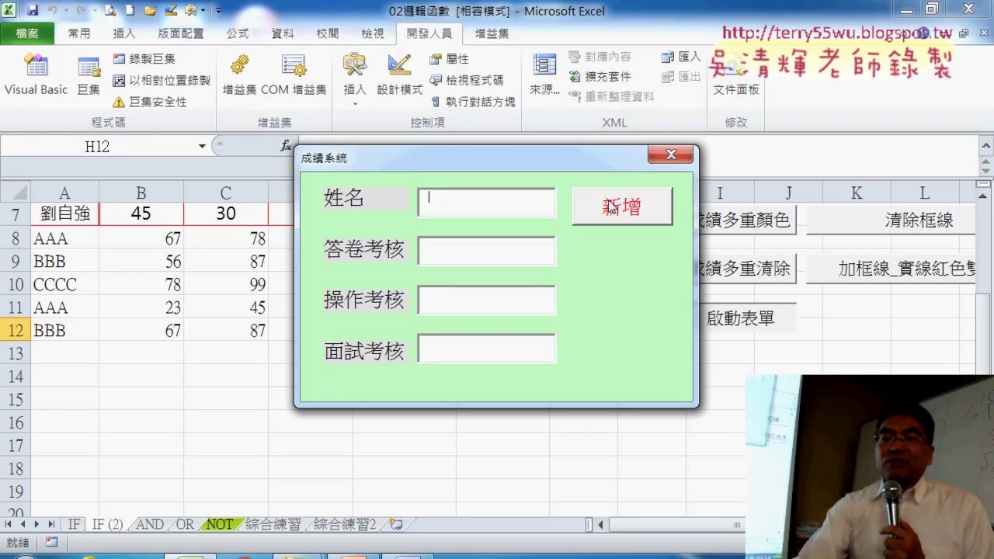
drag(520, 157, 776, 39)
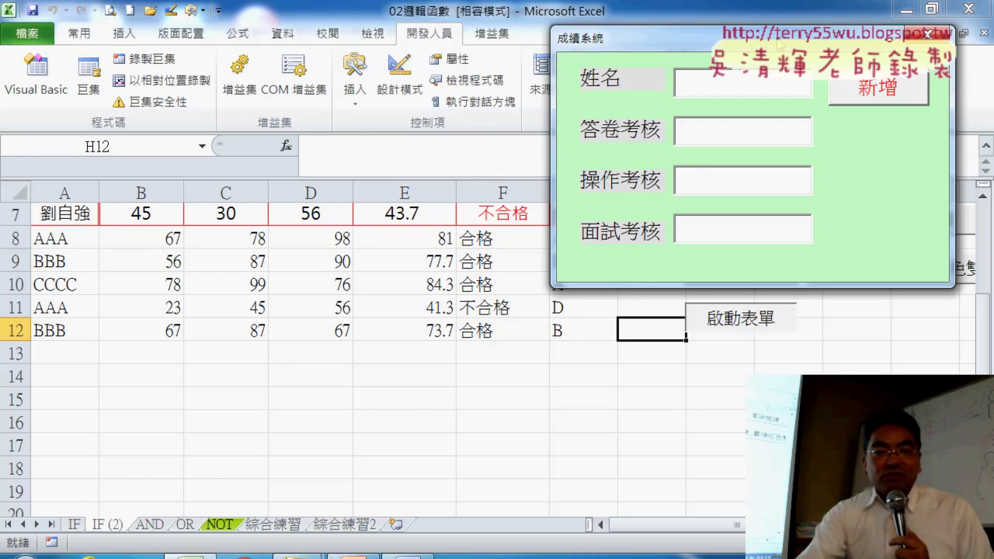
Close the grade form, open the VBA editor and highlight the CommandButton1_Click procedure name
click(929, 33)
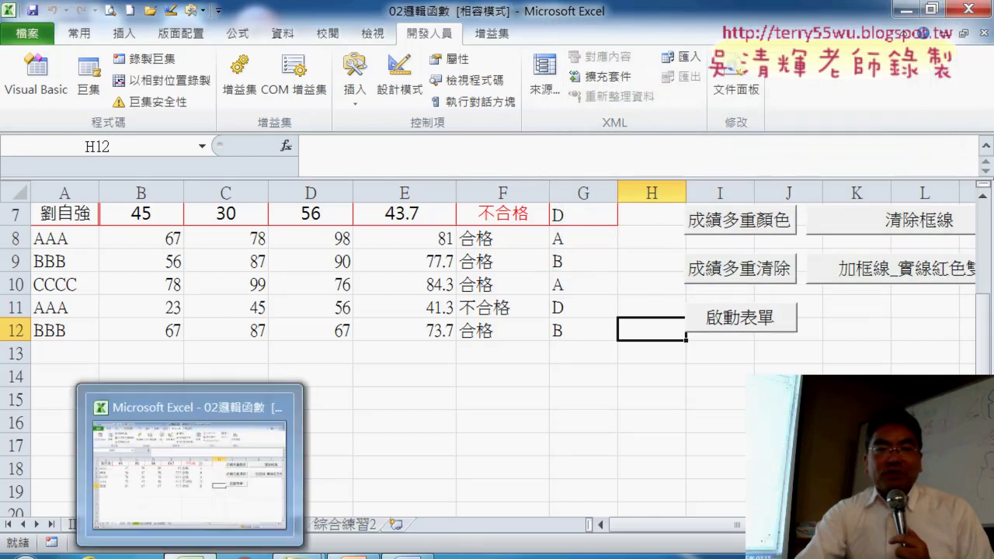
click(35, 77)
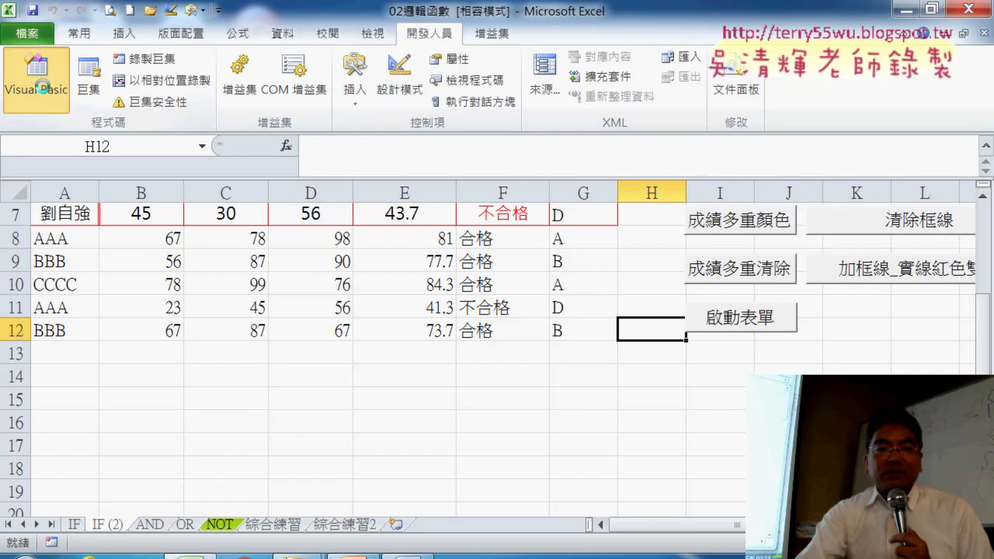
scroll(361, 191, up, 4)
scroll(381, 179, up, 7)
scroll(389, 178, up, 2)
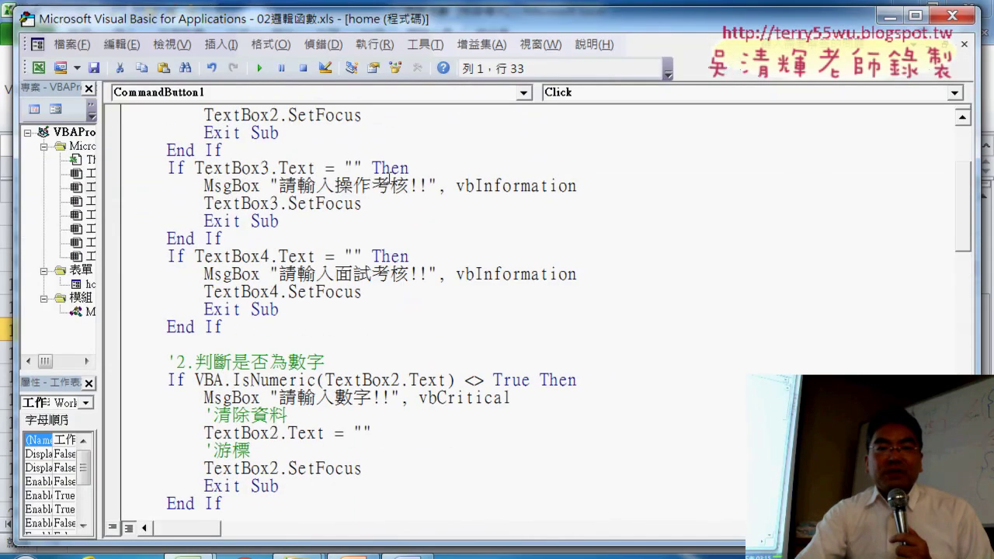
scroll(389, 178, up, 3)
click(349, 117)
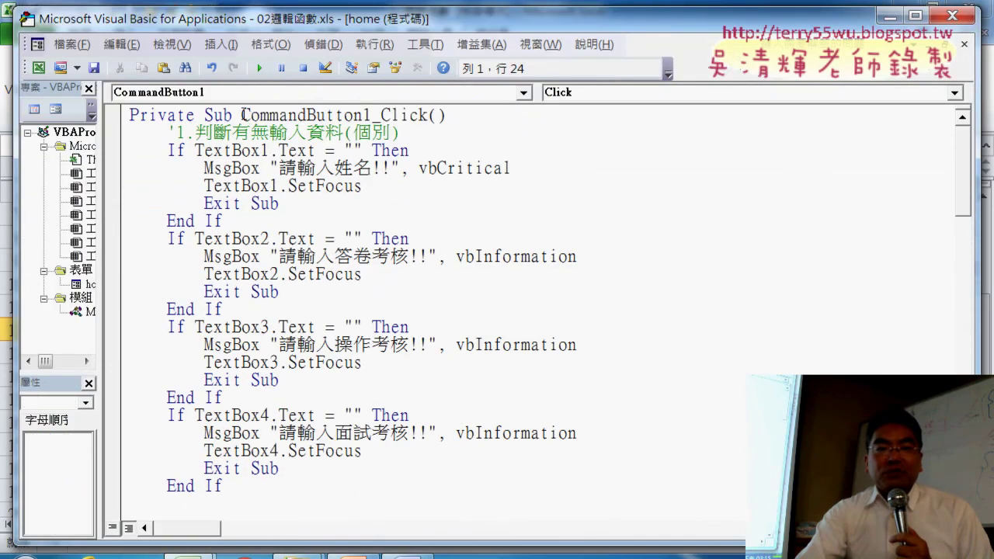
drag(241, 115, 450, 121)
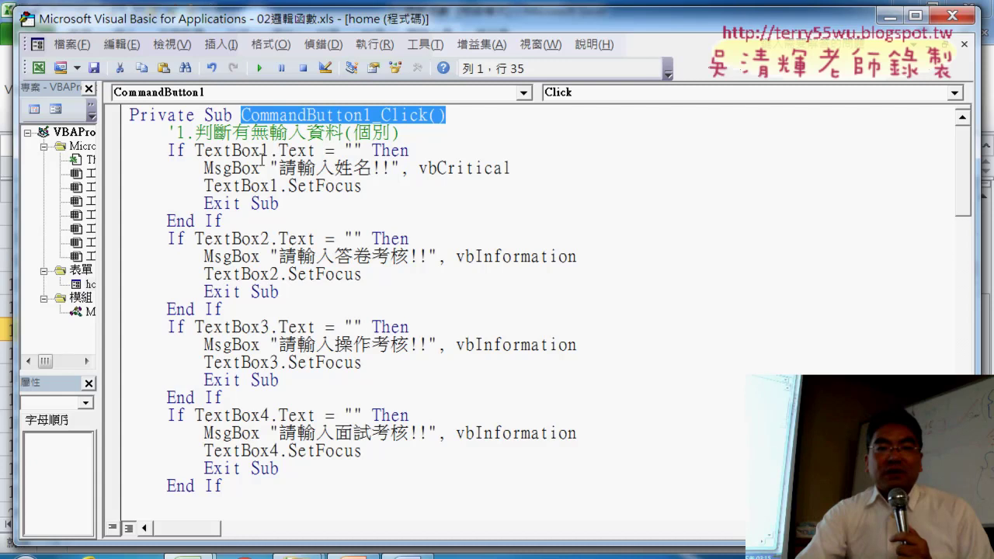
Walk through the blank-field checks for the name and exam-score boxes
click(251, 168)
click(268, 254)
scroll(264, 249, down, 2)
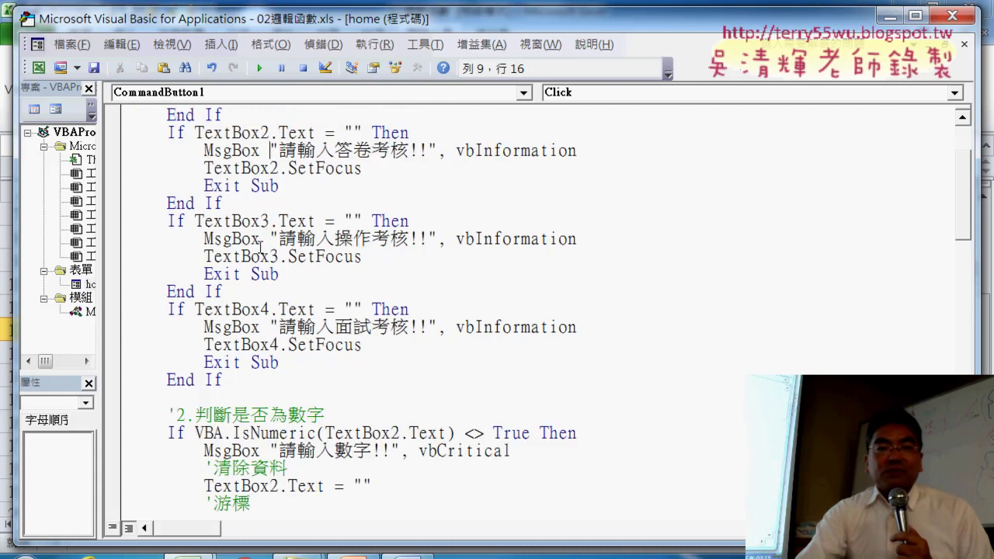
scroll(252, 199, up, 2)
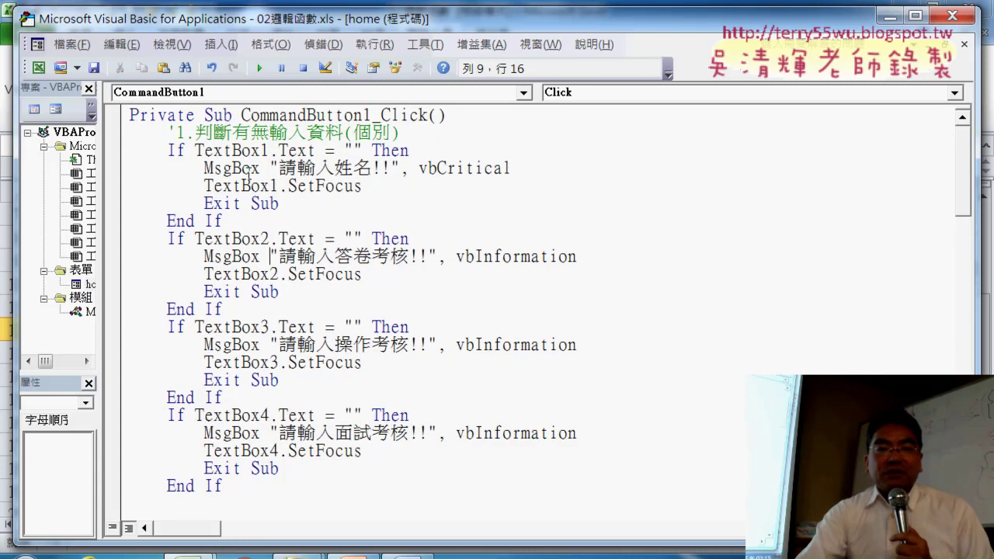
click(248, 169)
scroll(242, 254, down, 2)
click(258, 256)
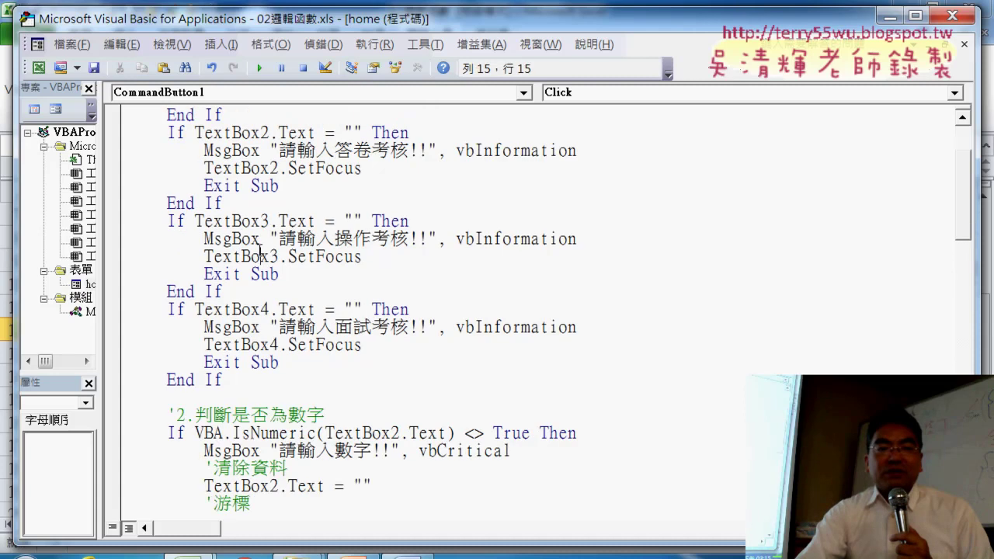
click(241, 344)
scroll(293, 323, down, 4)
Review the IsNumeric checks that warn and clear TextBox2 to TextBox4
click(279, 273)
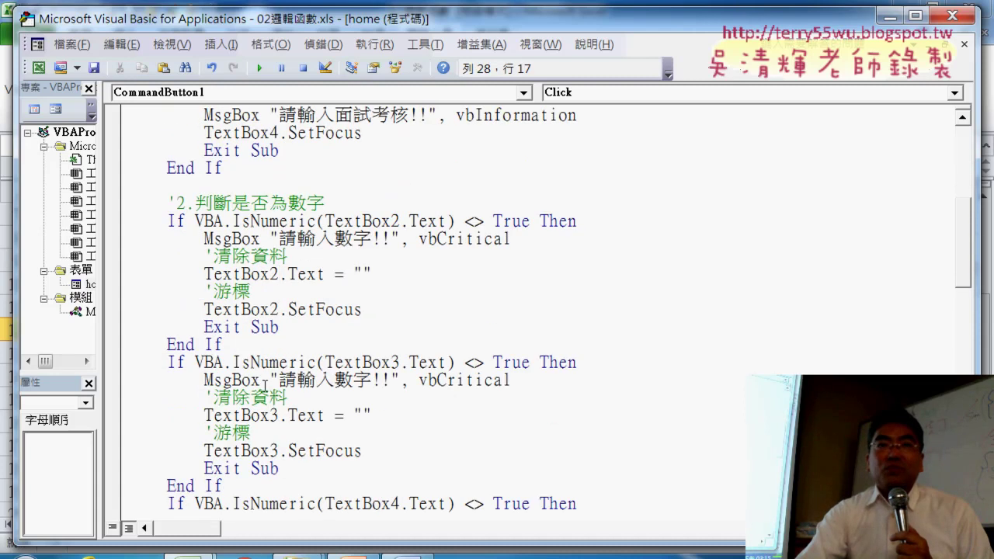
click(264, 383)
scroll(272, 381, down, 2)
scroll(289, 378, down, 1)
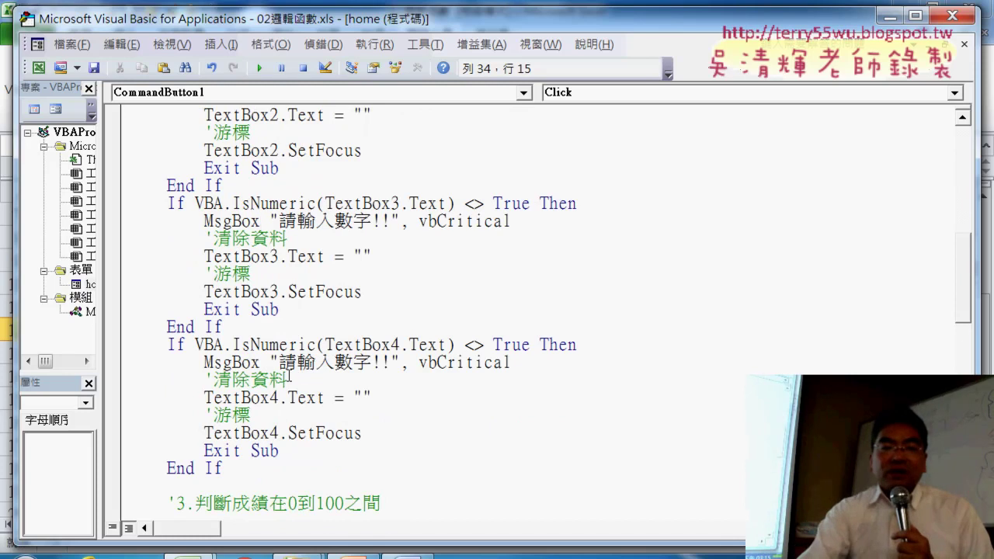
click(289, 379)
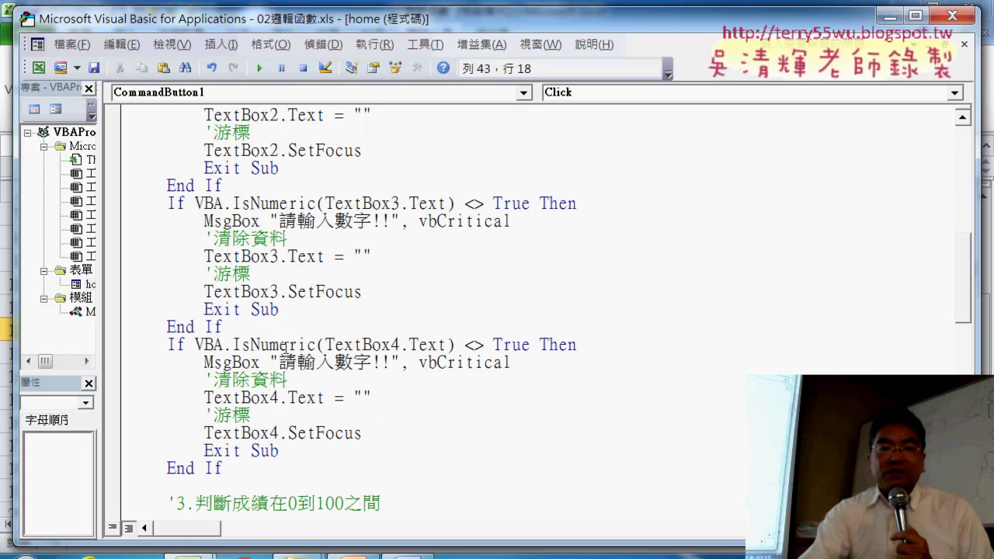
scroll(295, 353, down, 2)
scroll(299, 358, down, 4)
Review the 0-to-100 range checks and select the blank lines after the TextBox4 check
click(287, 240)
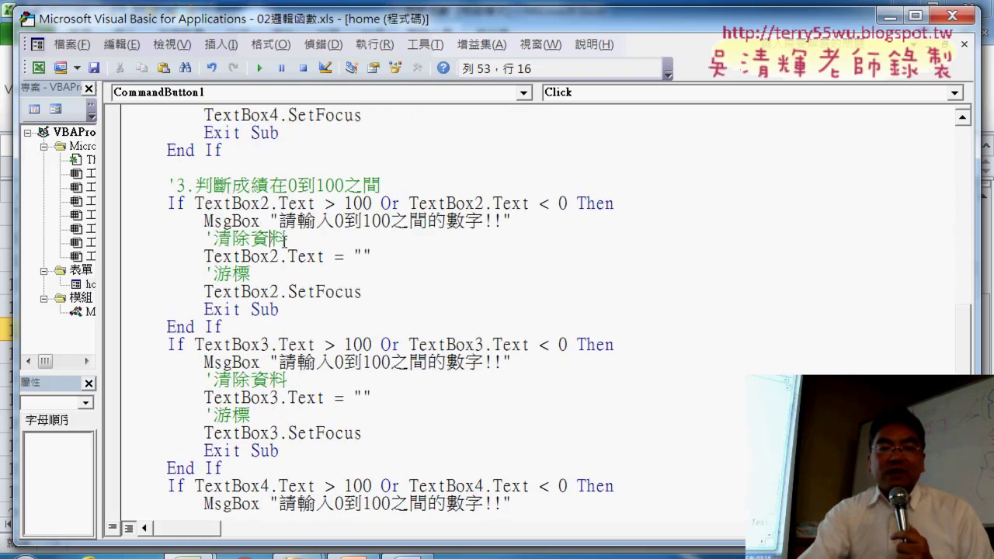
click(261, 363)
scroll(270, 425, down, 2)
click(269, 416)
scroll(269, 412, down, 3)
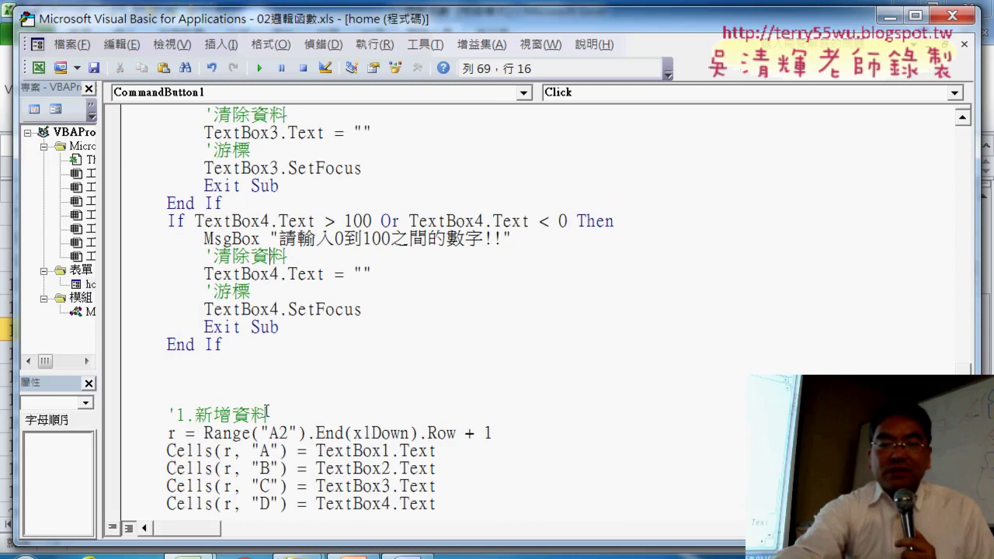
scroll(269, 408, down, 1)
drag(117, 344, 115, 311)
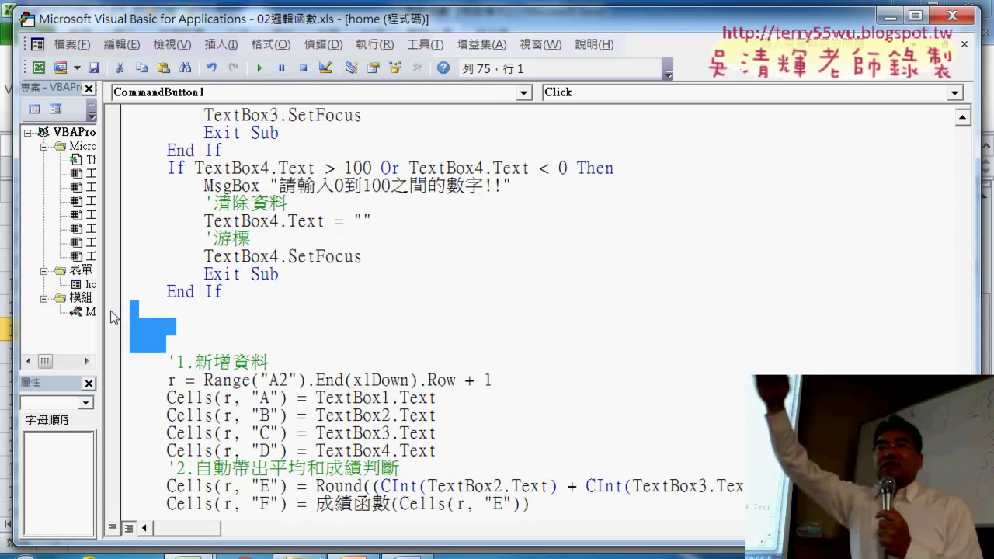
Delete the selected blank lines below the TextBox4 End If
key(Delete)
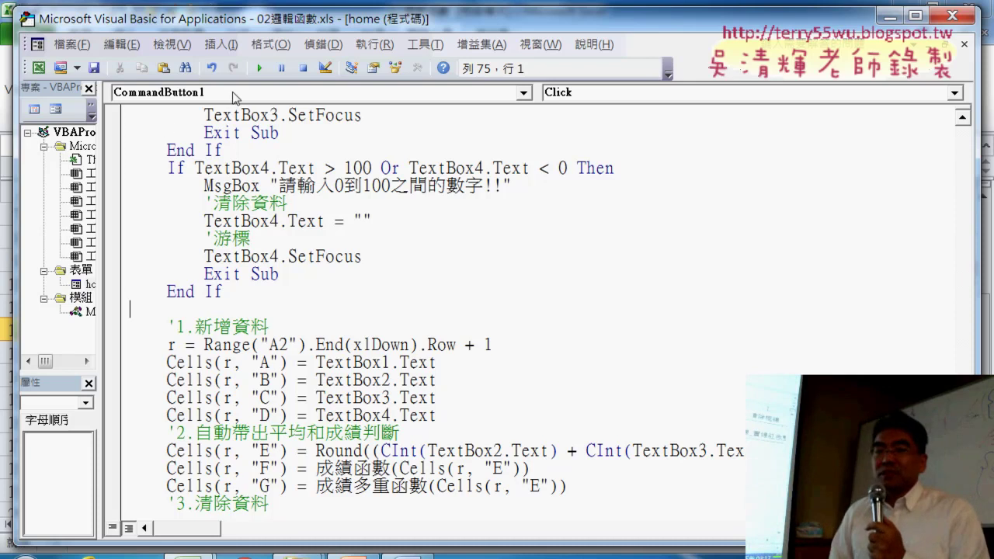
Run the 成績系統 UserForm in Excel, then bring the PowerPoint slides to the front
click(259, 68)
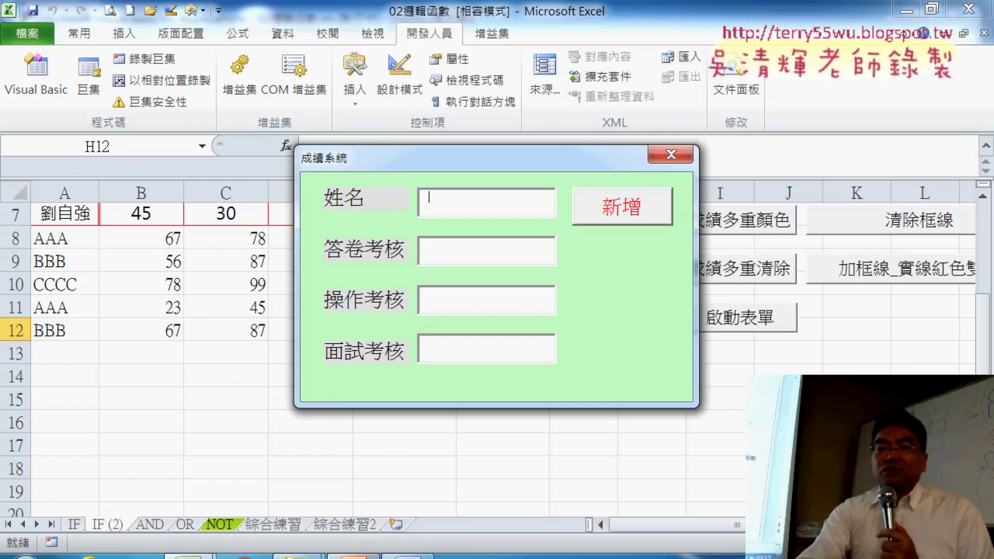
mouse_move(353, 556)
click(371, 464)
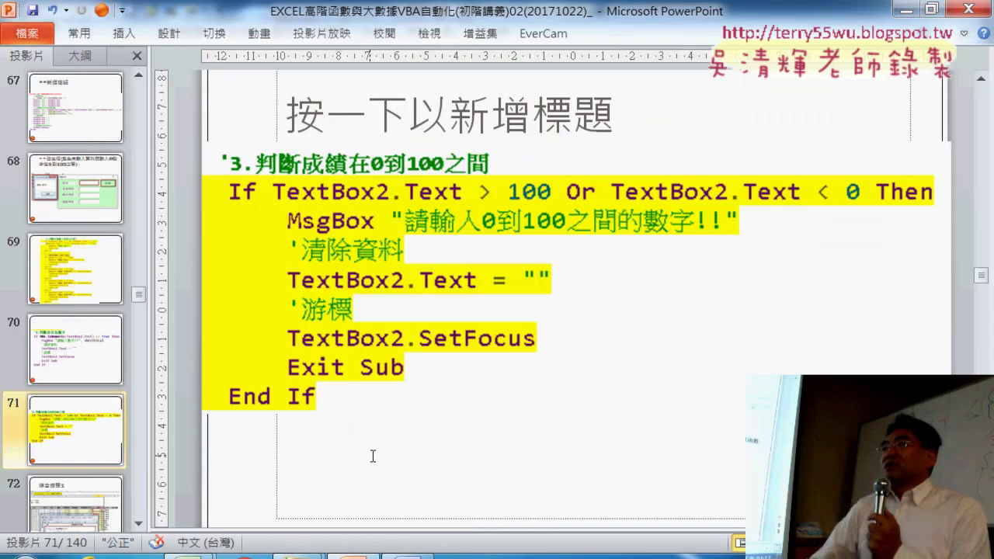
scroll(374, 464, down, 5)
Scroll the slides down to slide 72, 綜合練習1, with the IF/OR weight-change formula
scroll(374, 464, down, 1)
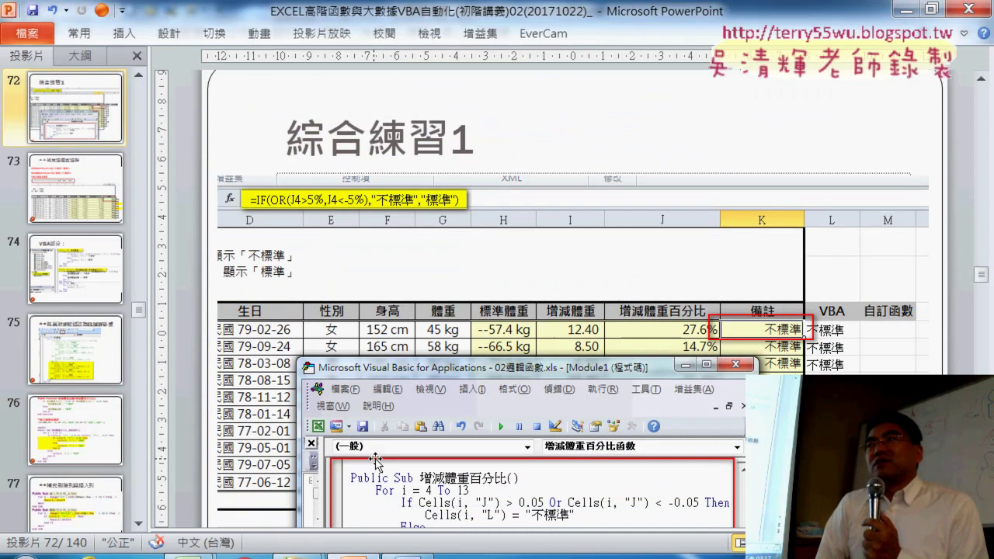
scroll(375, 460, down, 1)
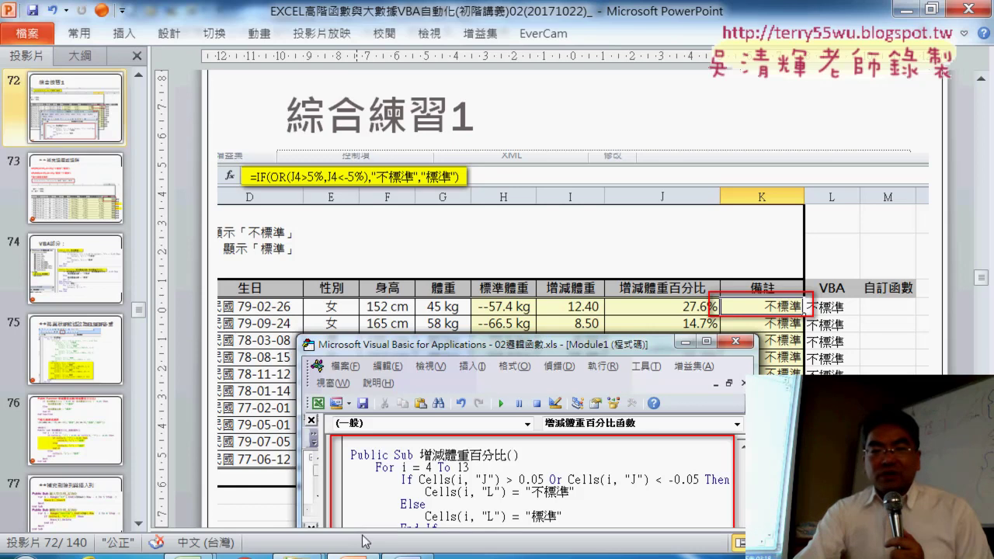
Bring the VBA editor back and scroll CommandButton1_Click through record-adding, field-clearing and SetFocus lines
mouse_move(249, 553)
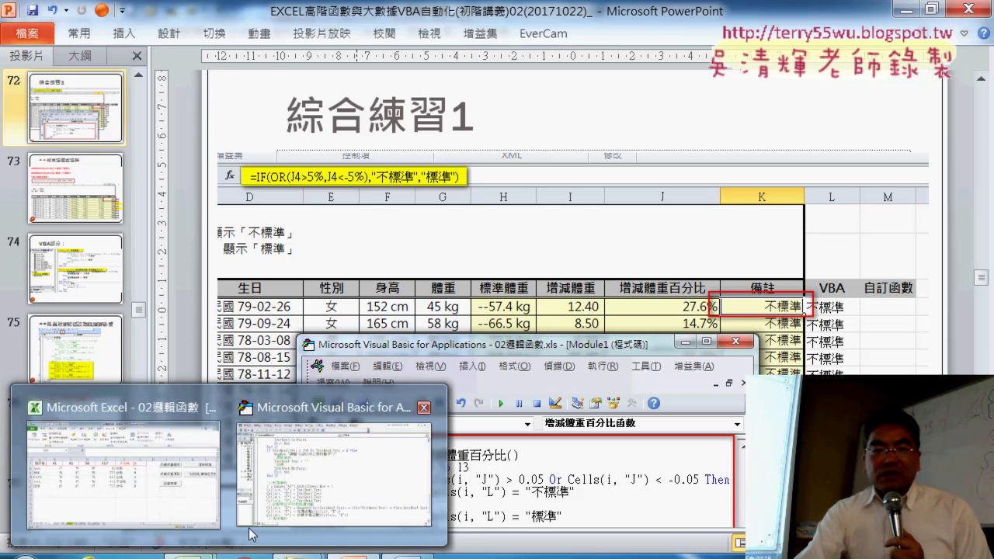
click(315, 493)
scroll(553, 307, up, 7)
scroll(552, 308, up, 4)
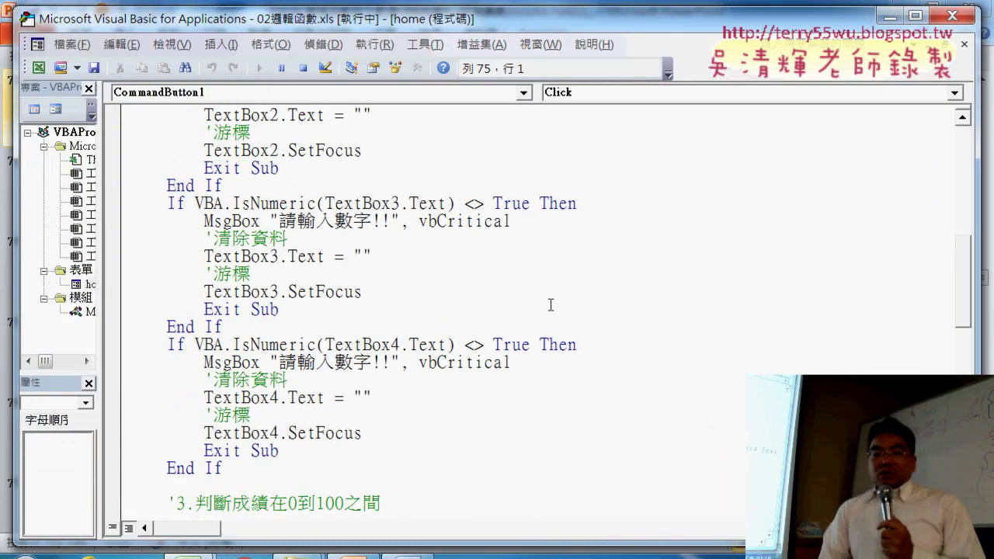
scroll(552, 306, up, 10)
scroll(551, 305, down, 11)
scroll(550, 305, down, 3)
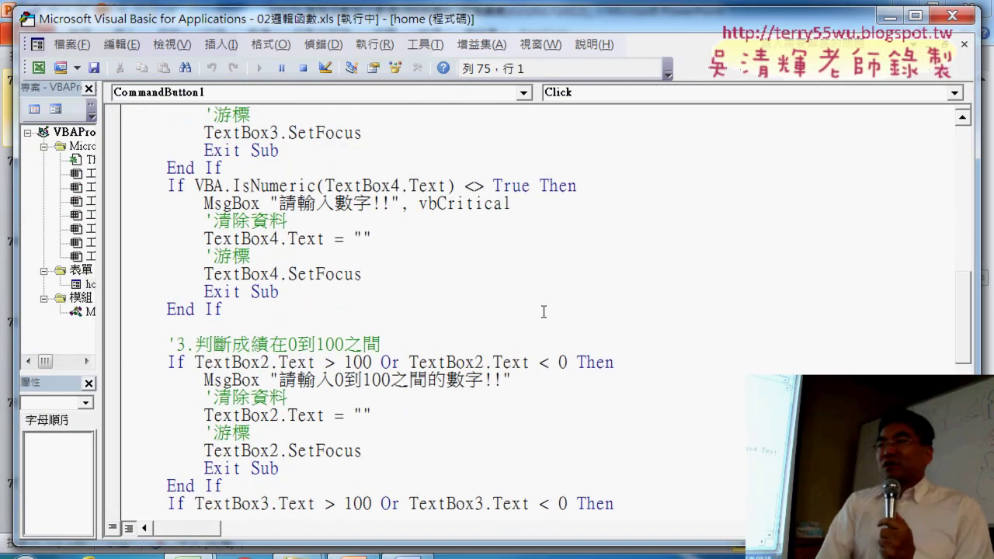
scroll(552, 305, down, 8)
scroll(552, 304, down, 4)
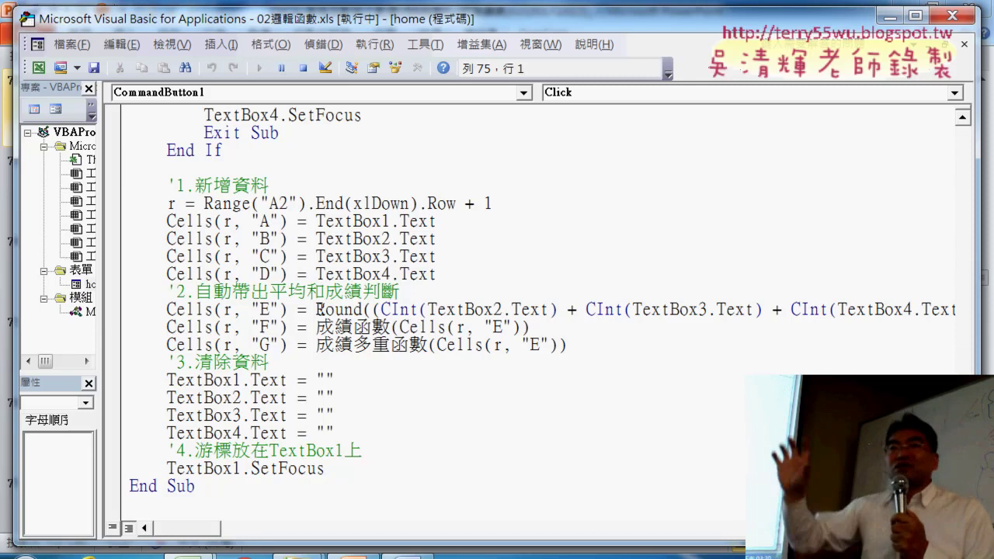
click(81, 271)
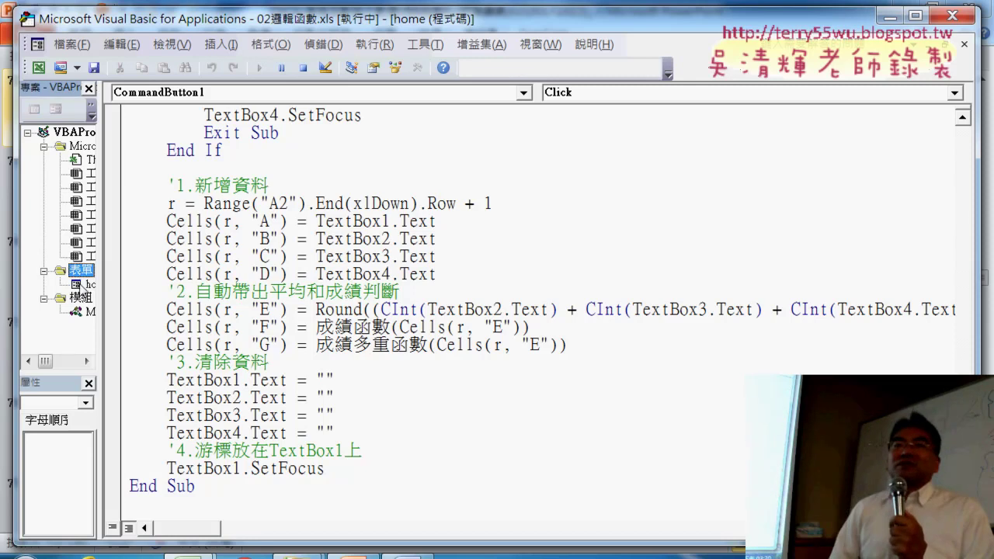
Open the home form's design and double-click its 新增 button to show CommandButton1_Click
double_click(82, 284)
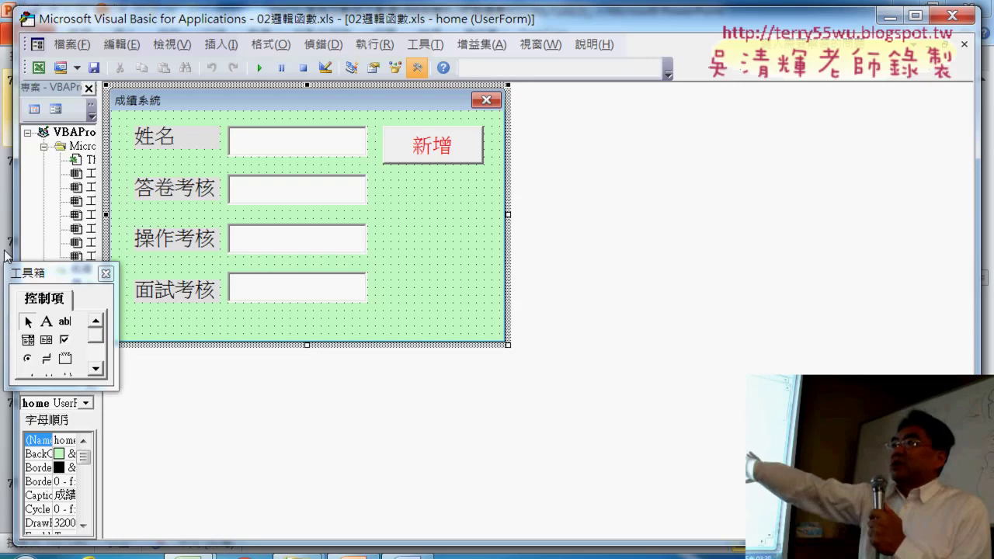
click(437, 149)
double_click(436, 149)
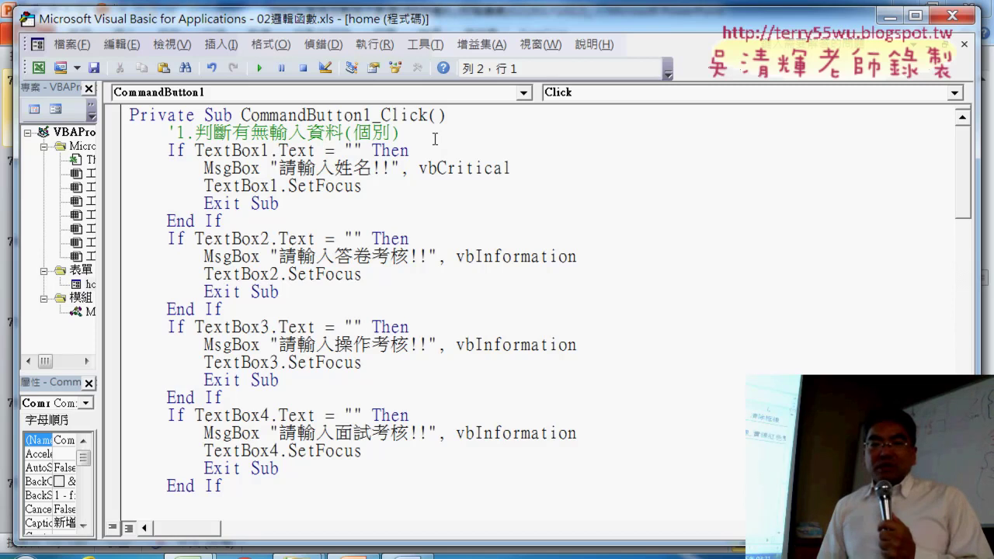
Close the VBA editor and switch to the 綜合練習 sheet with the weight-change table
click(947, 15)
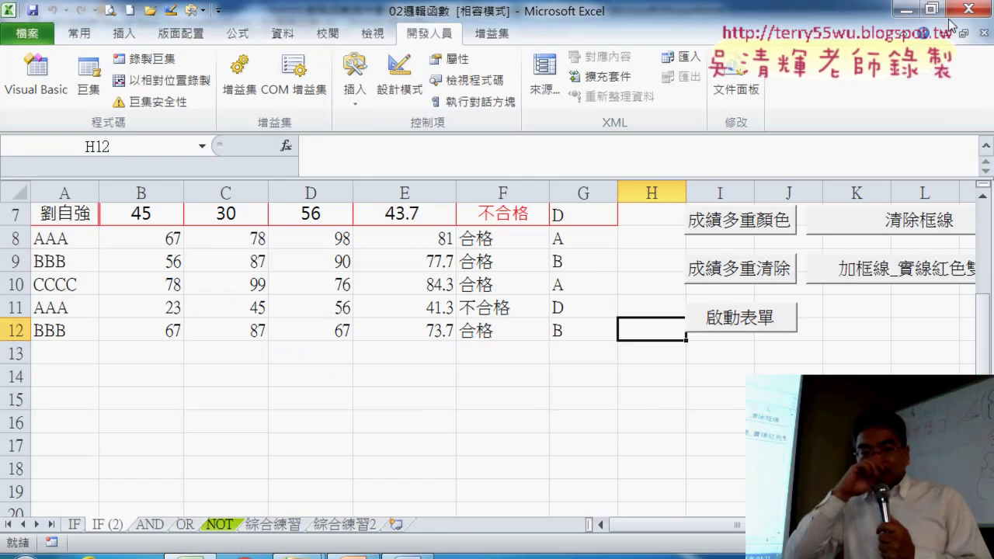
click(653, 425)
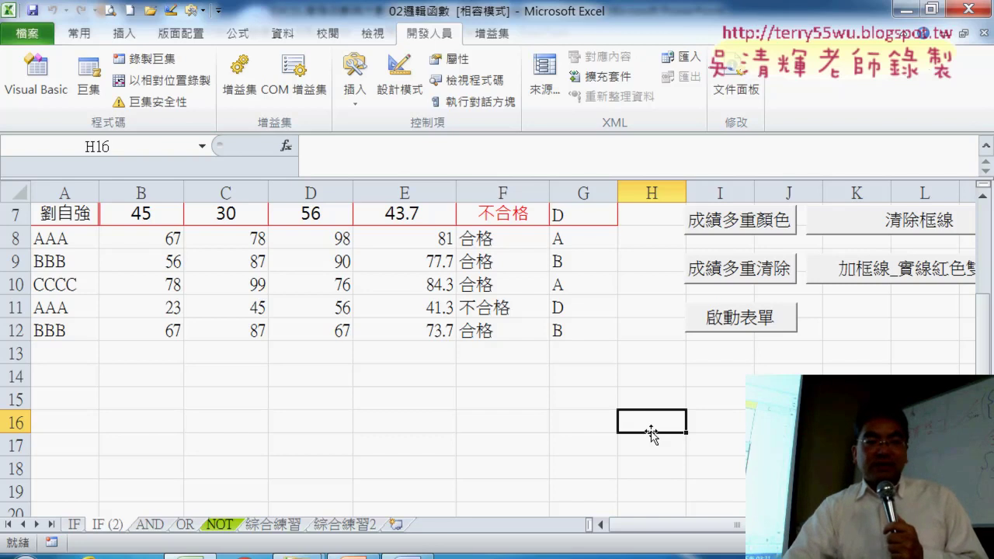
click(273, 525)
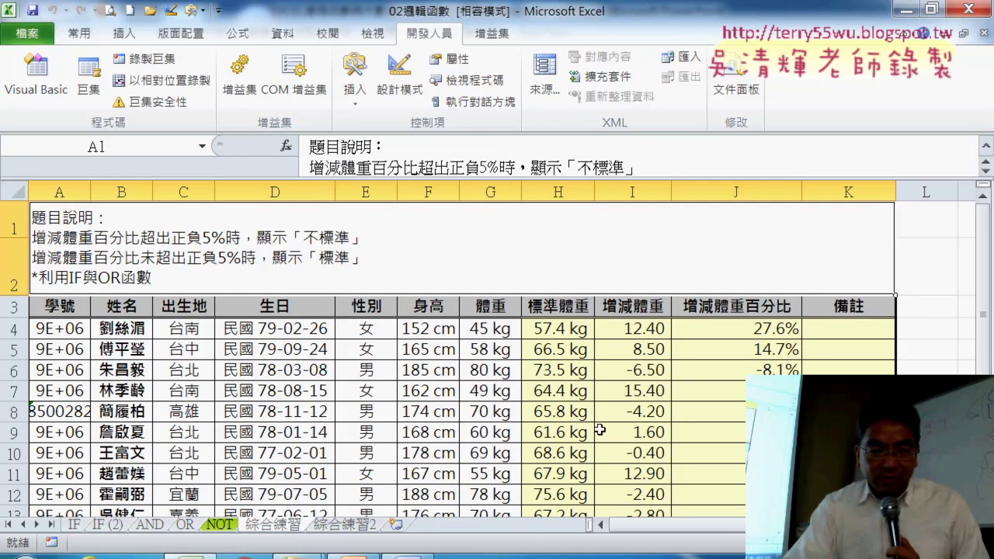
Select cell K4 in the 備註 column, then view the 綜合練習1 formula slide in PowerPoint
click(882, 329)
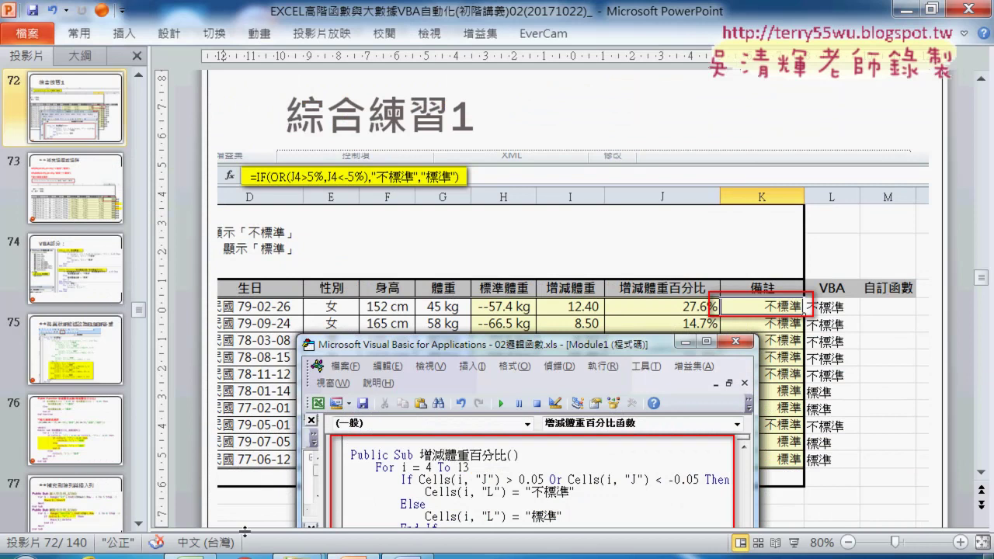
scroll(224, 362, up, 1)
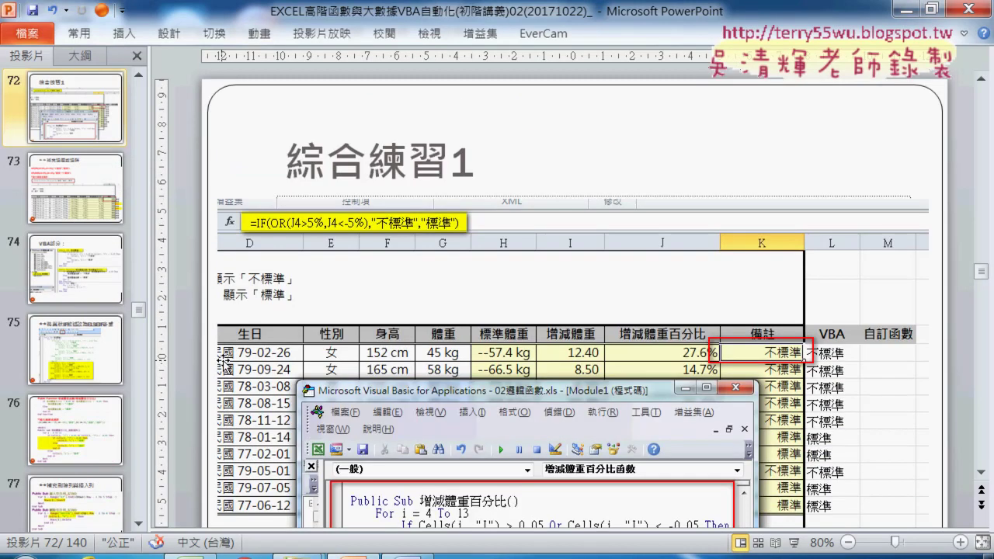